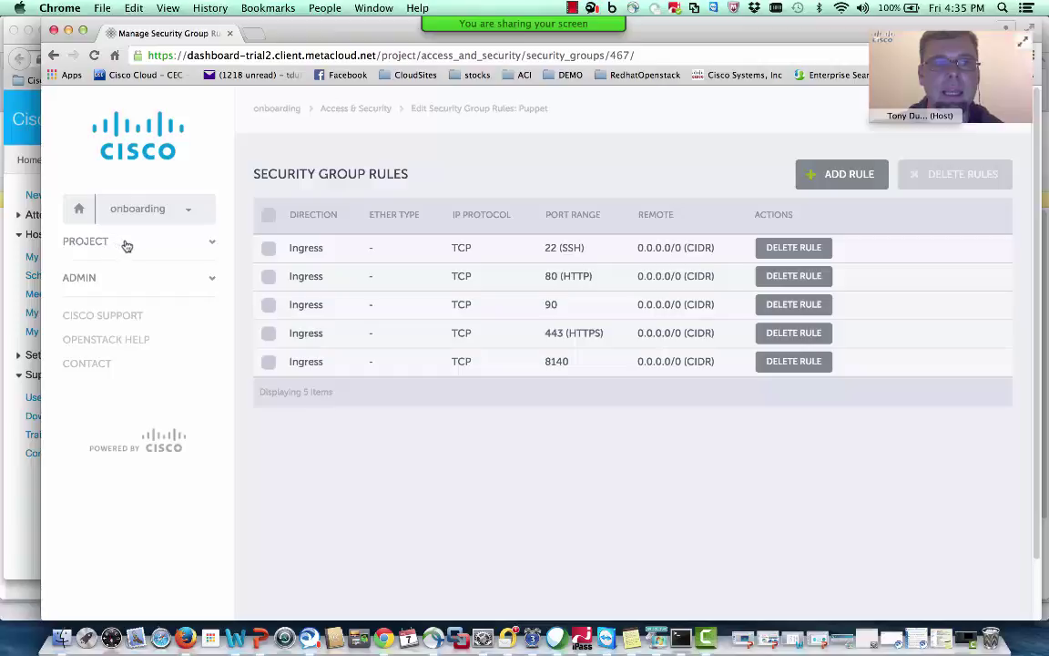
# Review the onboarding project's resource limits and usage overview, and its list of instances.
pyautogui.click(214, 245)
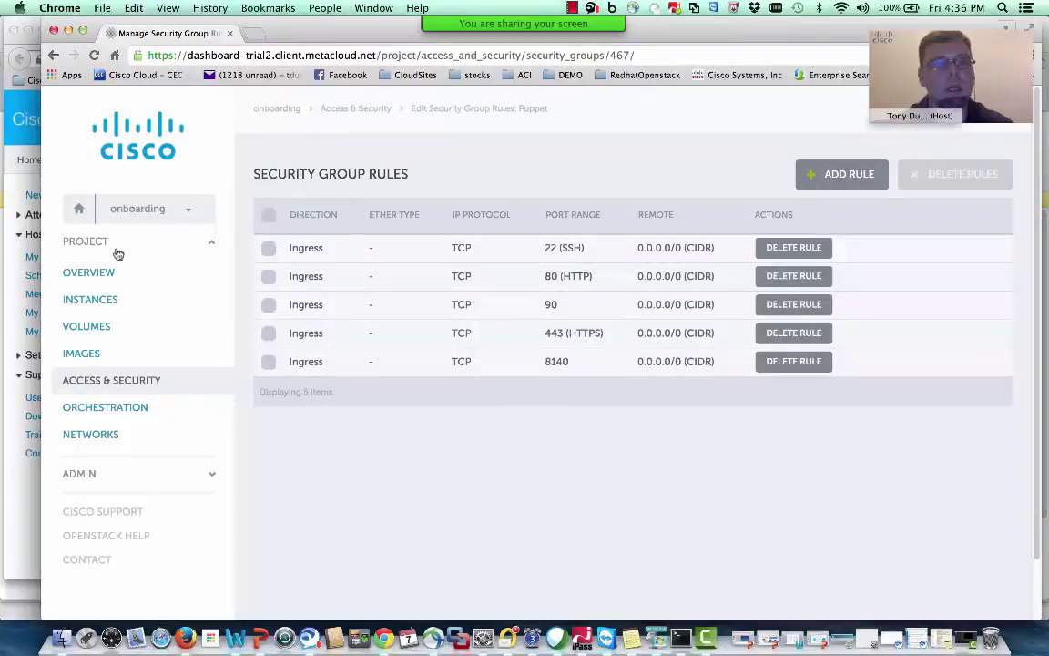
pyautogui.click(95, 272)
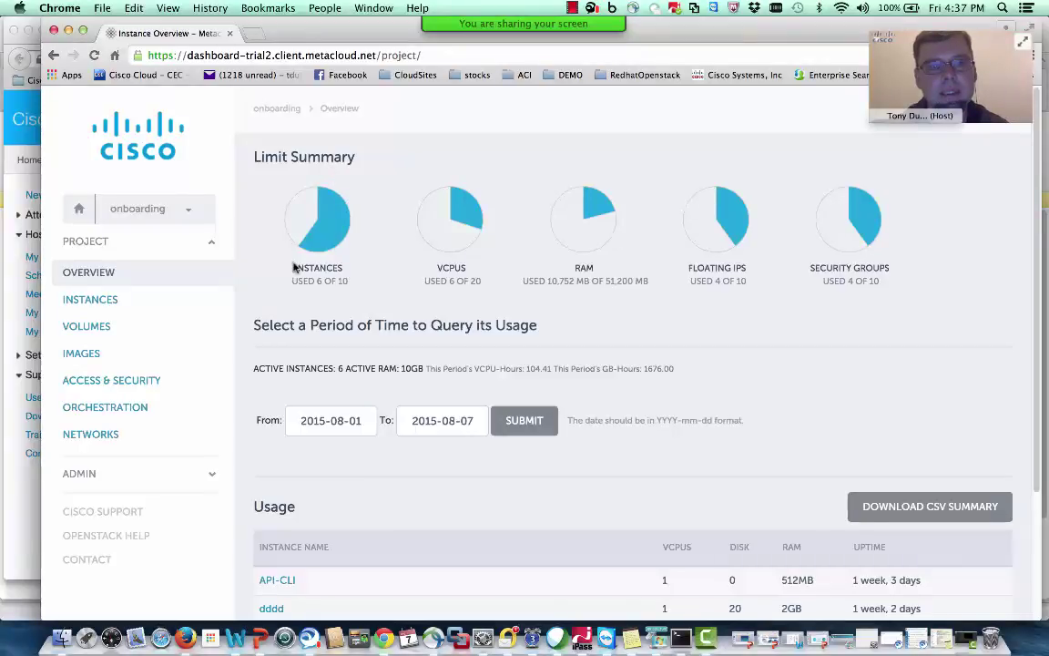
pyautogui.doubleClick(343, 280)
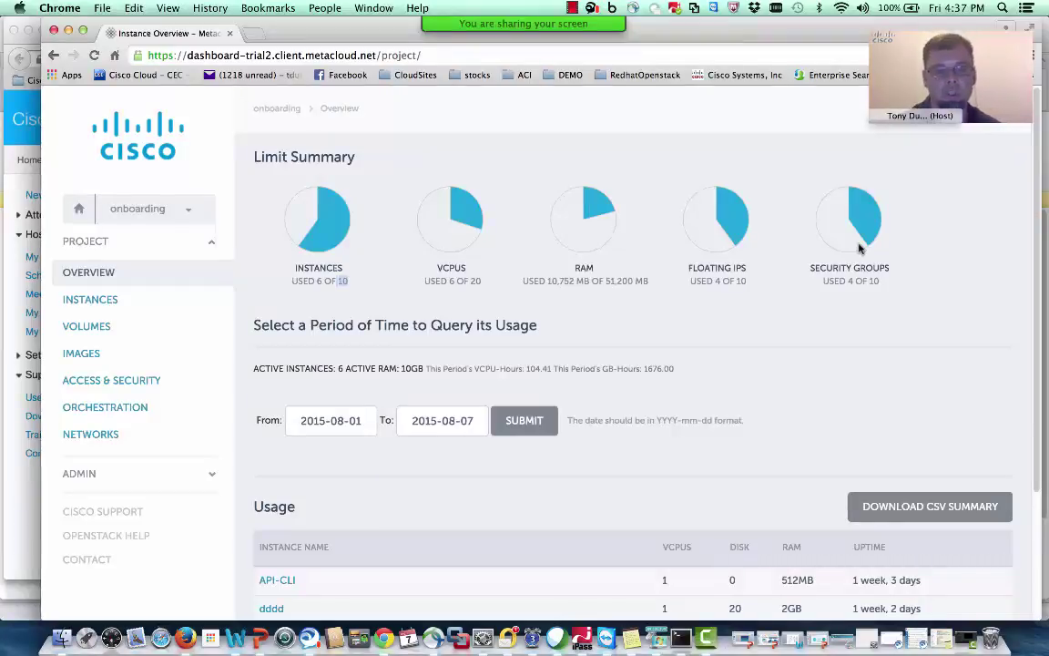
pyautogui.click(82, 307)
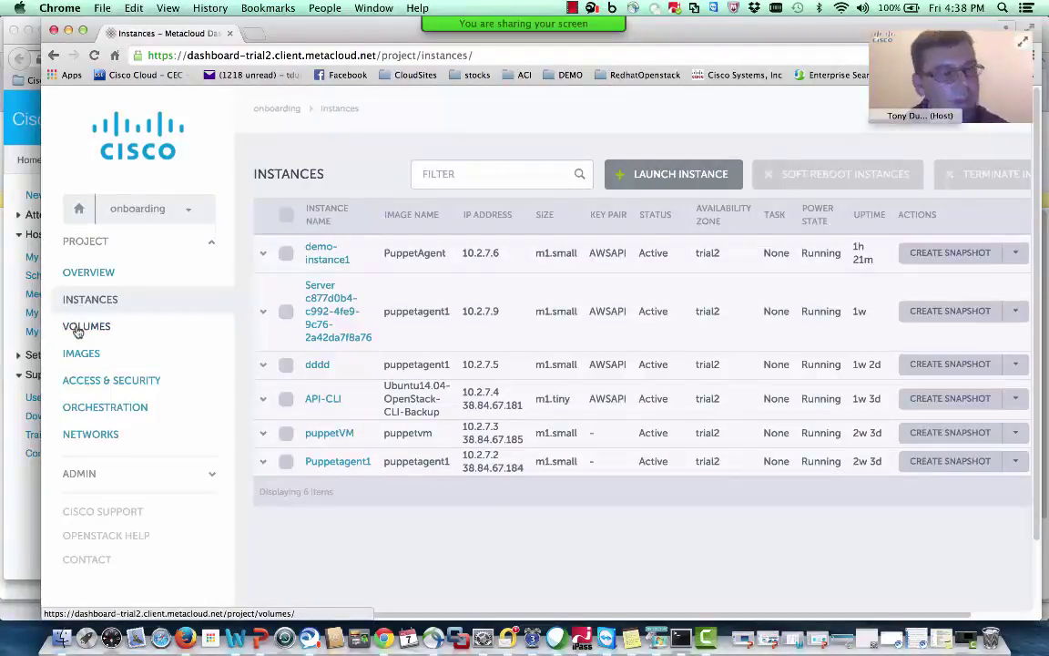
# Examine the ingress rules of the Puppet security group and return to the security groups list.
pyautogui.click(77, 381)
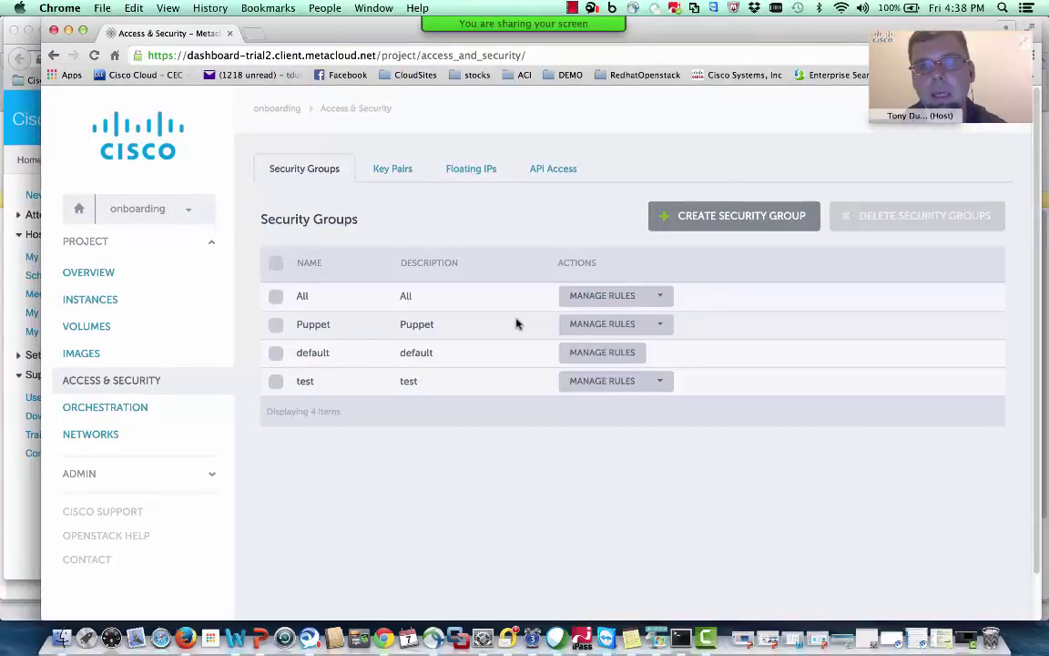
pyautogui.click(603, 324)
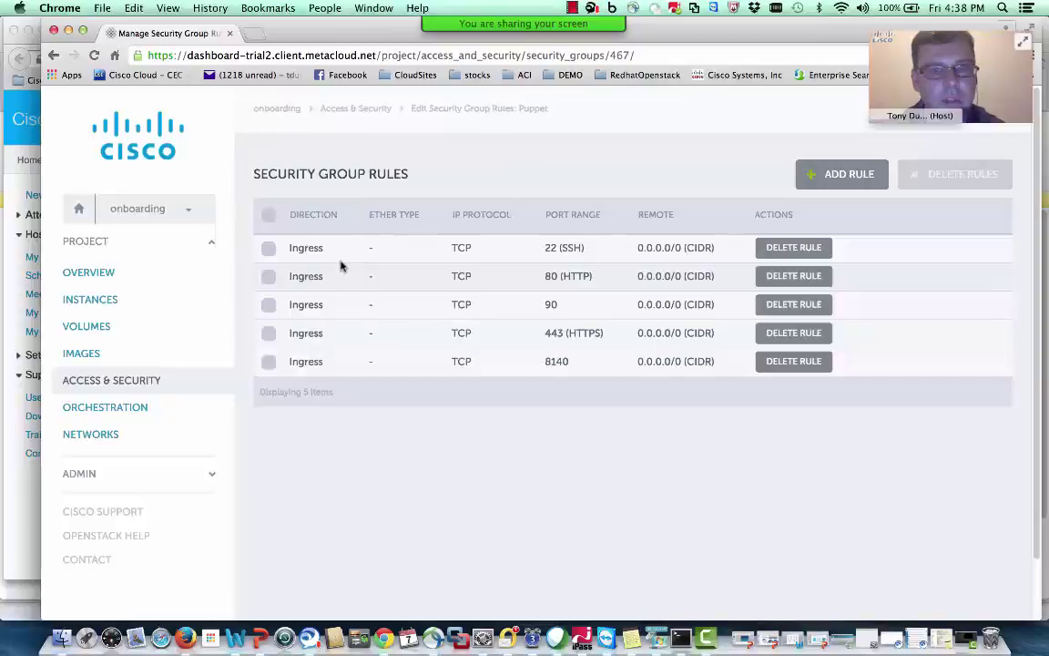
pyautogui.click(136, 382)
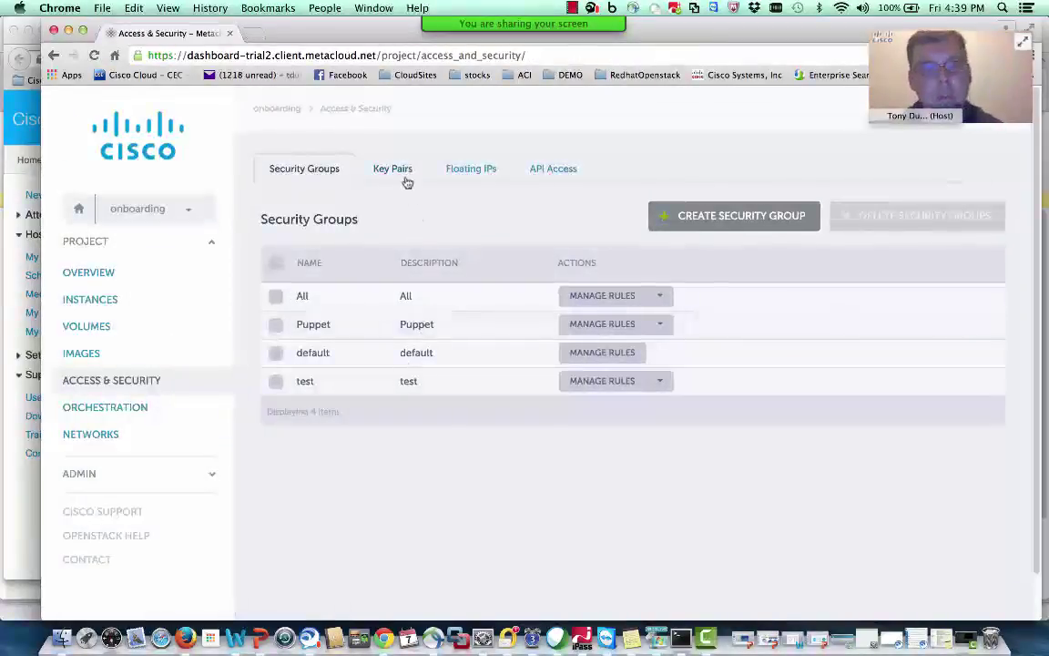
# Review the project's key pairs, floating IPs and API endpoints, including the OpenStack RC file download option.
pyautogui.click(399, 173)
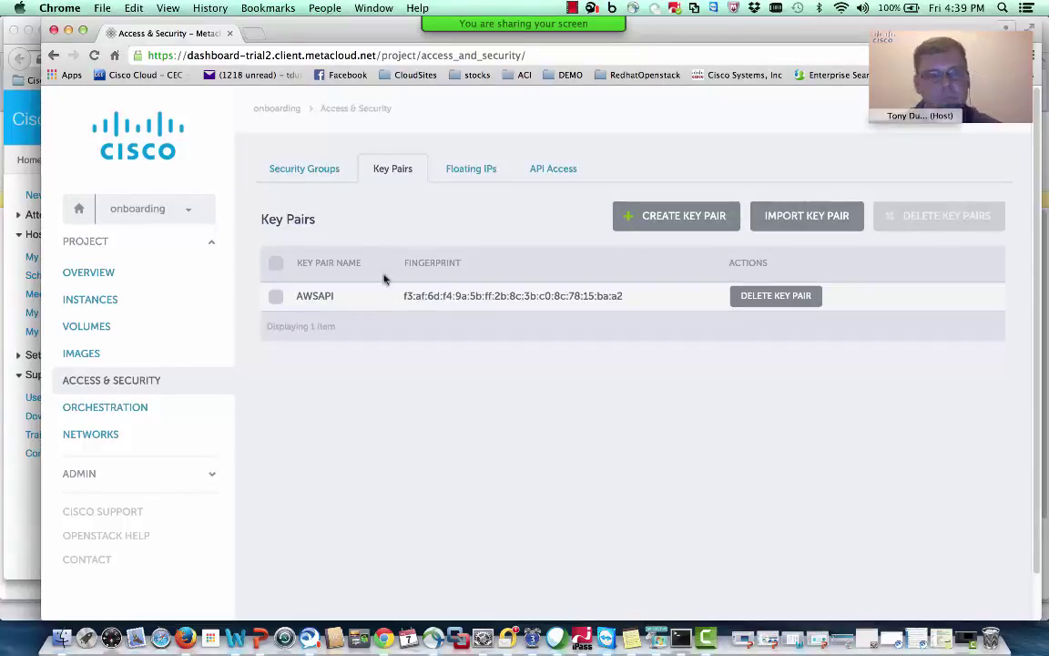
pyautogui.click(461, 170)
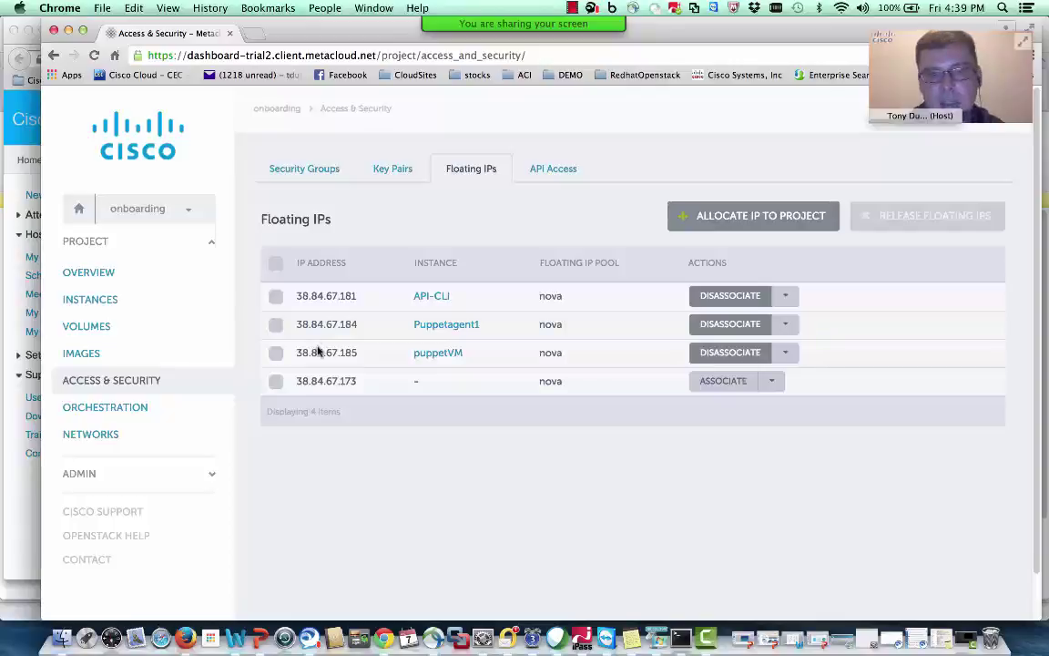
pyautogui.click(554, 170)
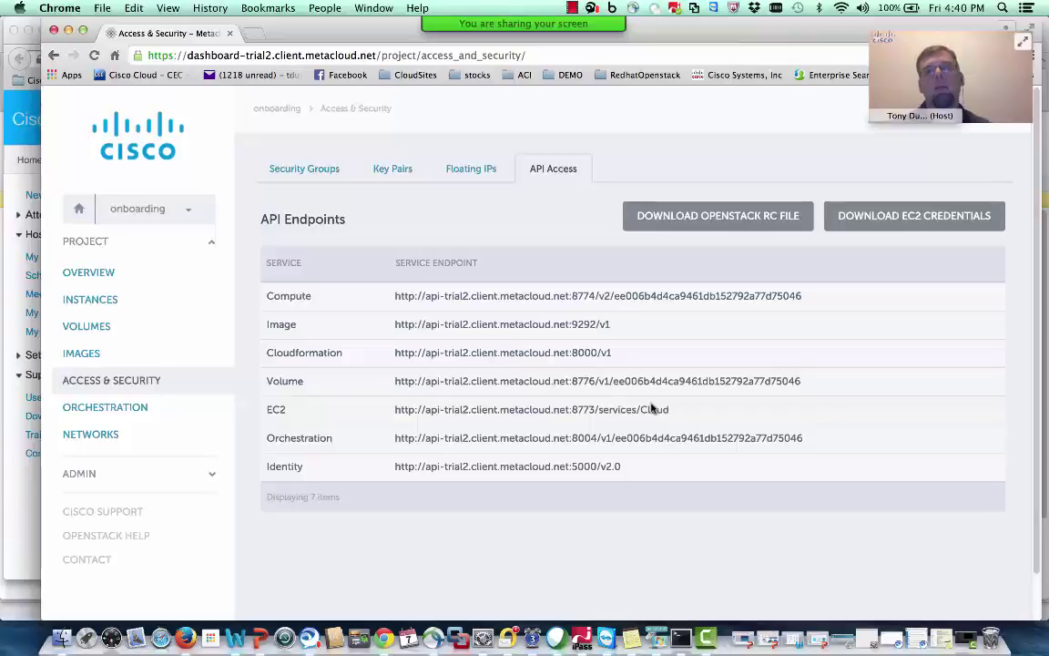
pyautogui.click(749, 224)
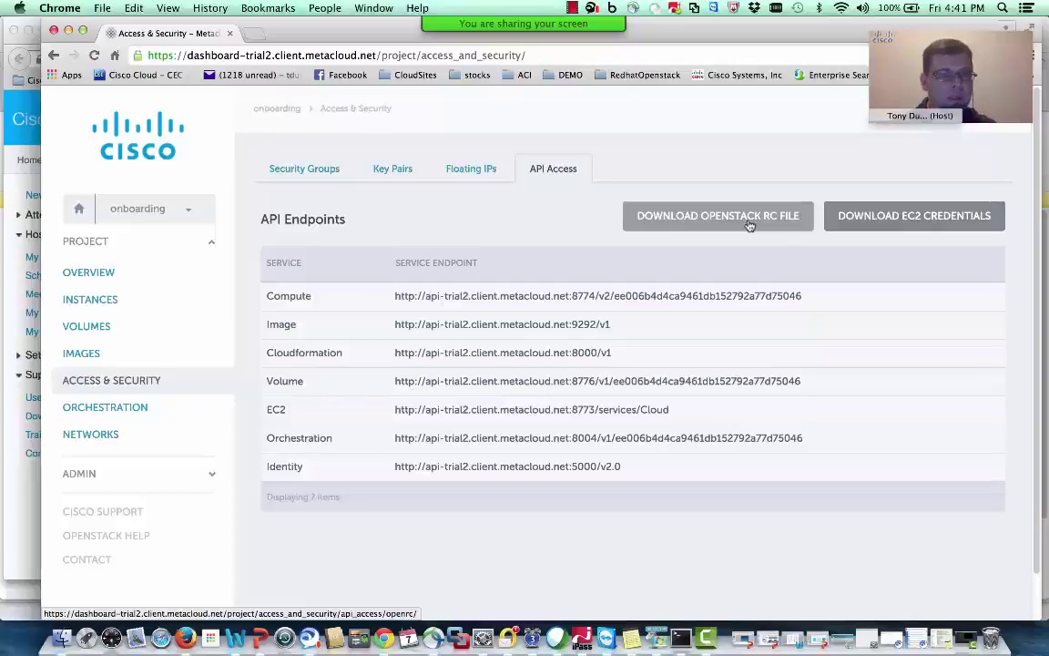
# Review the project's instance list and the images available for launching instances.
pyautogui.click(103, 304)
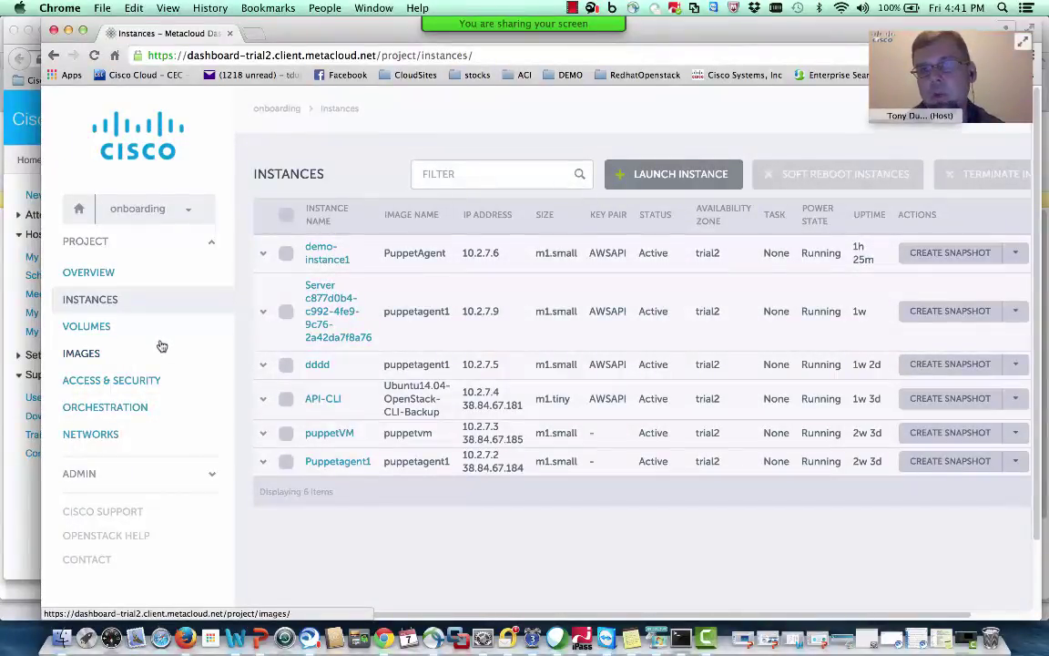
pyautogui.click(84, 356)
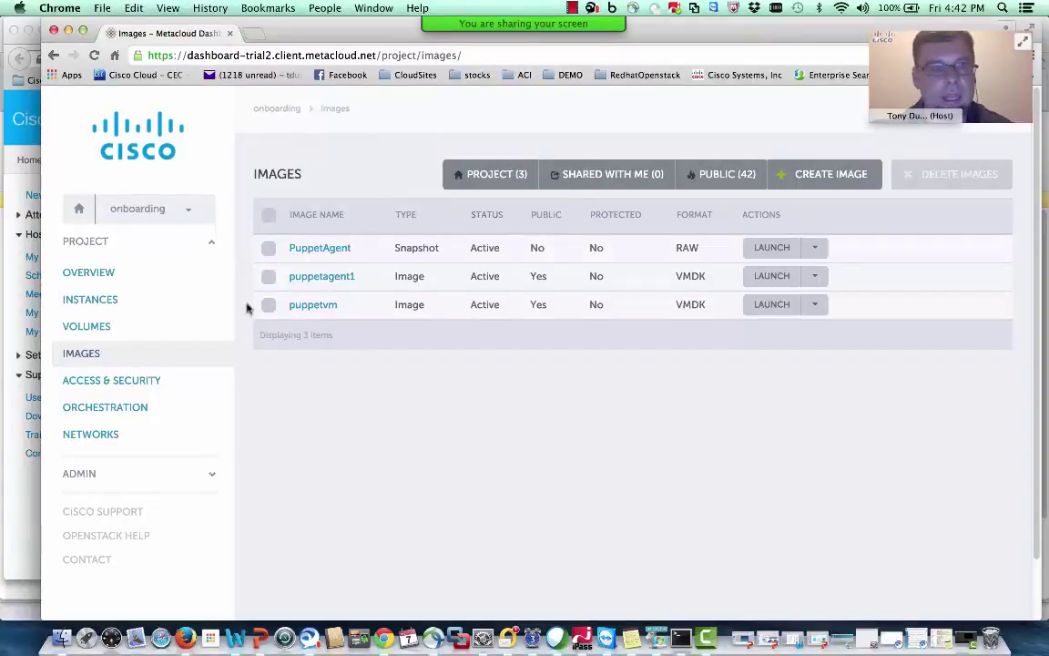
# Start launching a new instance in the trial2 availability zone and name it demovideo.
pyautogui.click(95, 301)
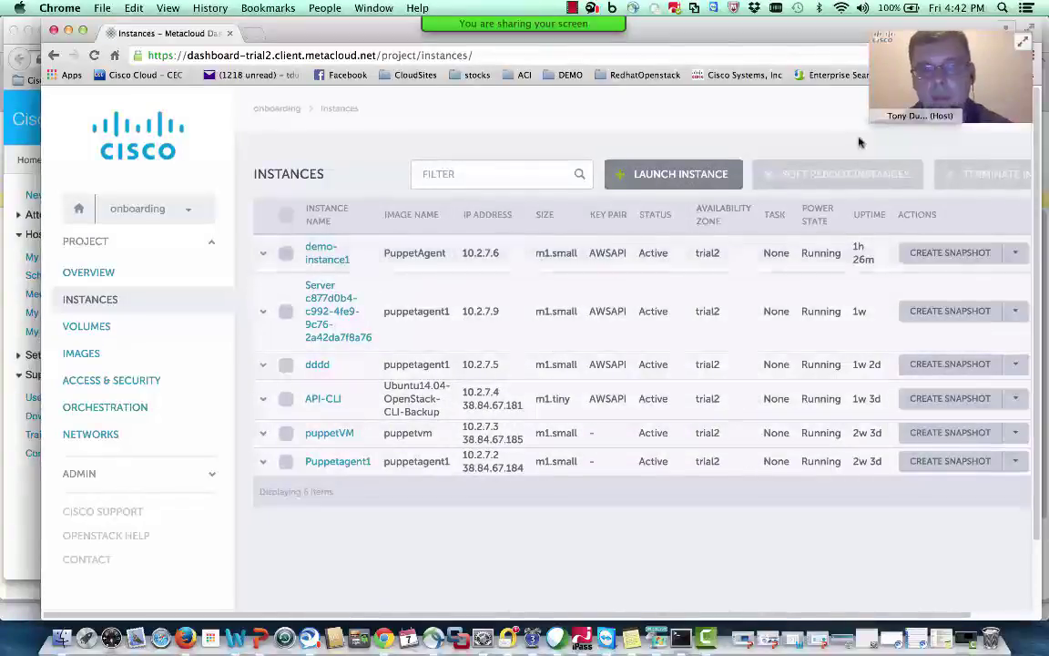
pyautogui.click(695, 175)
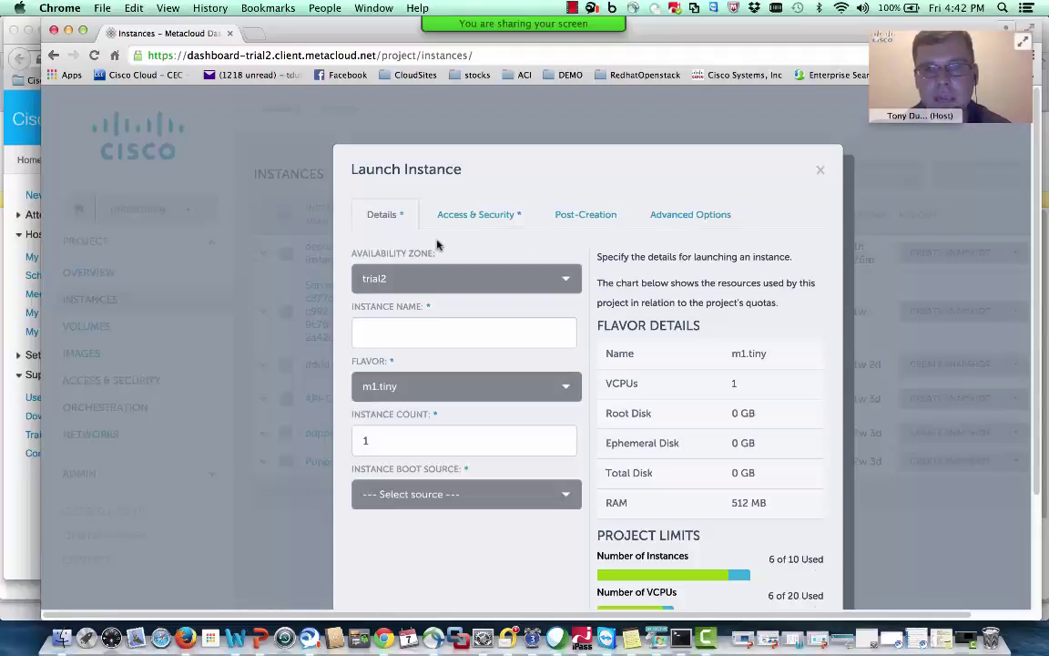
pyautogui.click(566, 280)
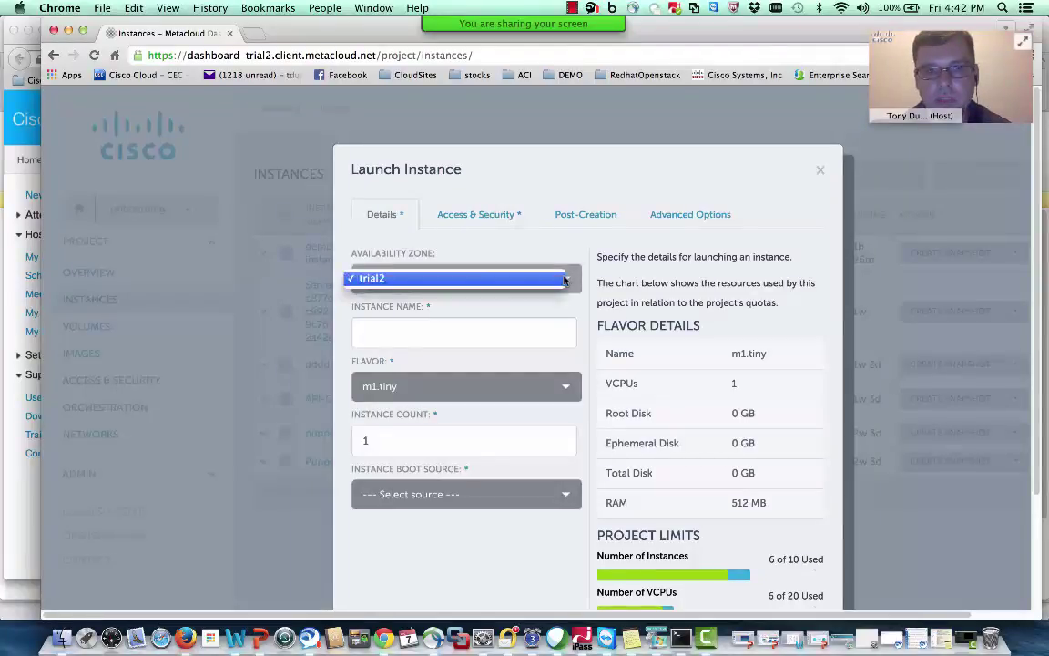
pyautogui.click(528, 241)
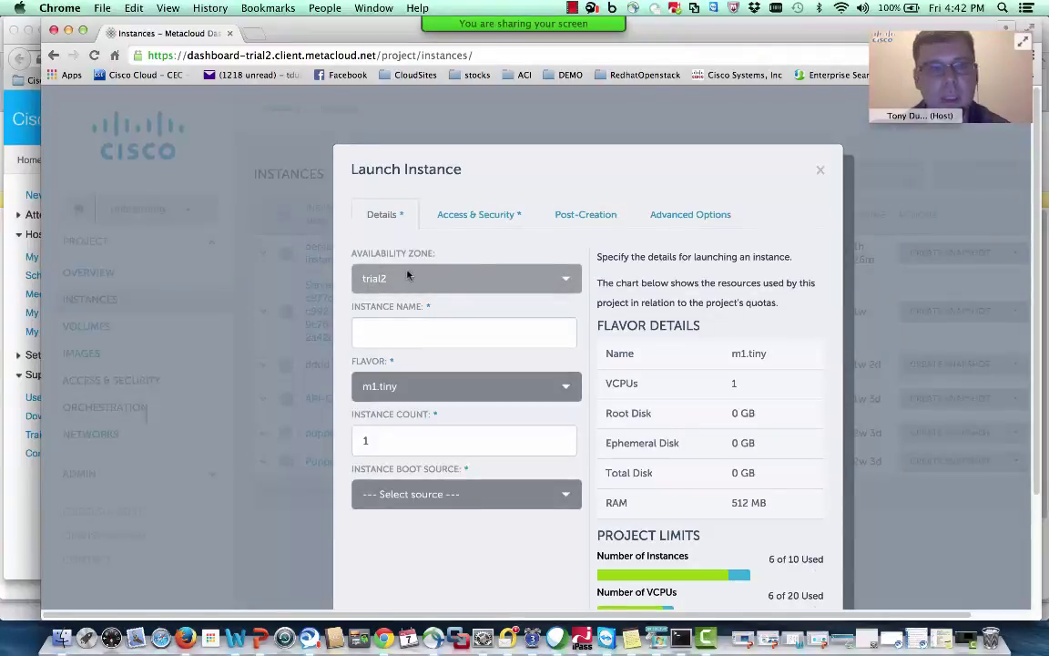
pyautogui.click(406, 337)
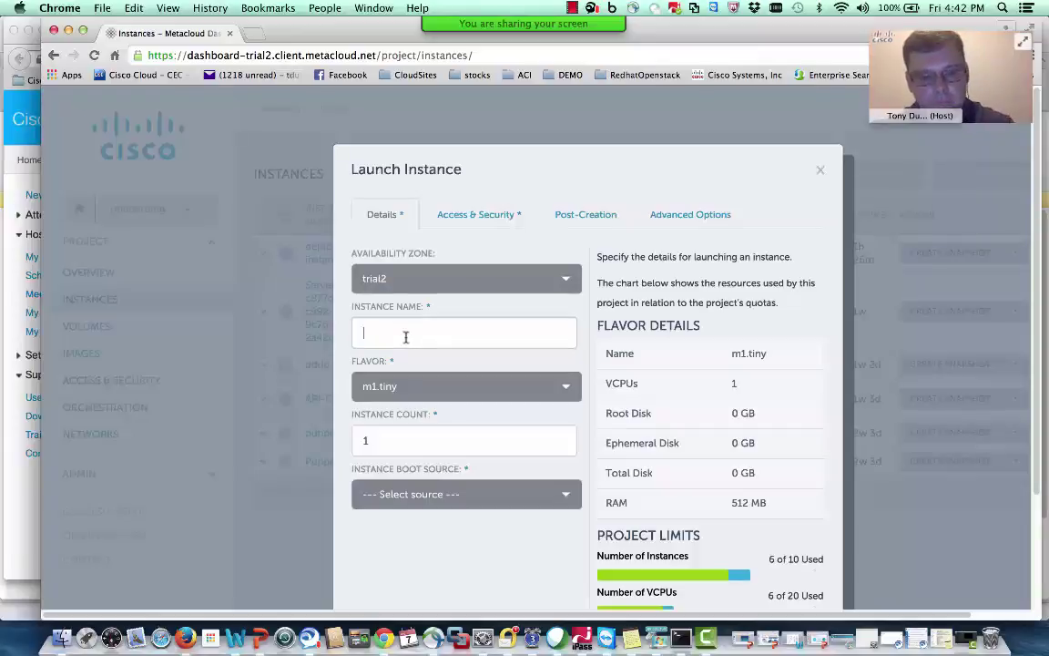
pyautogui.write('dem')
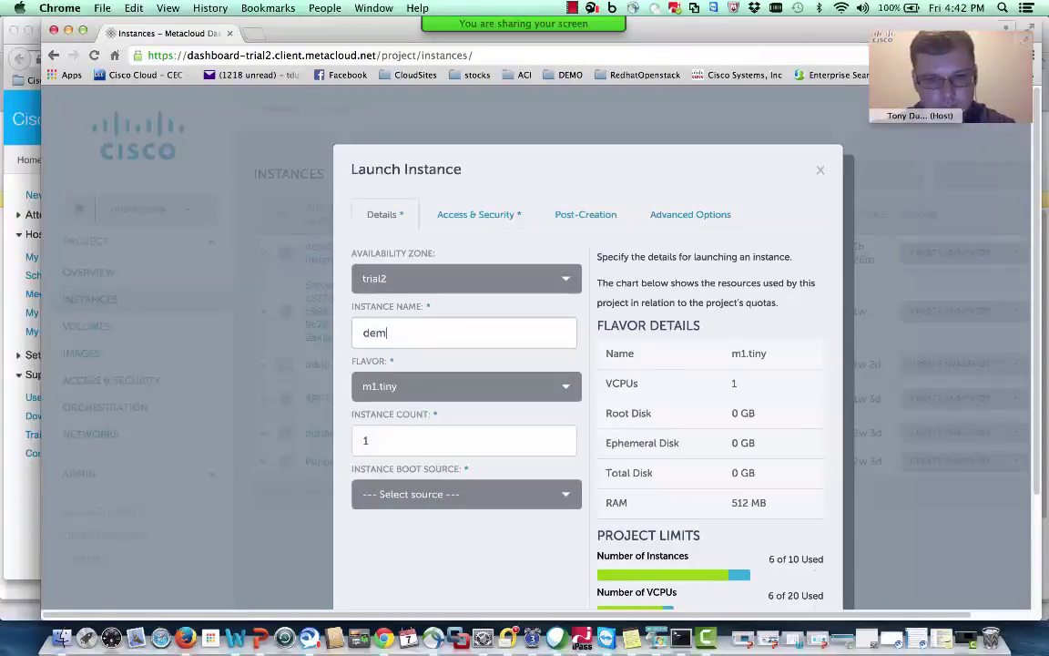
pyautogui.write('ovideo')
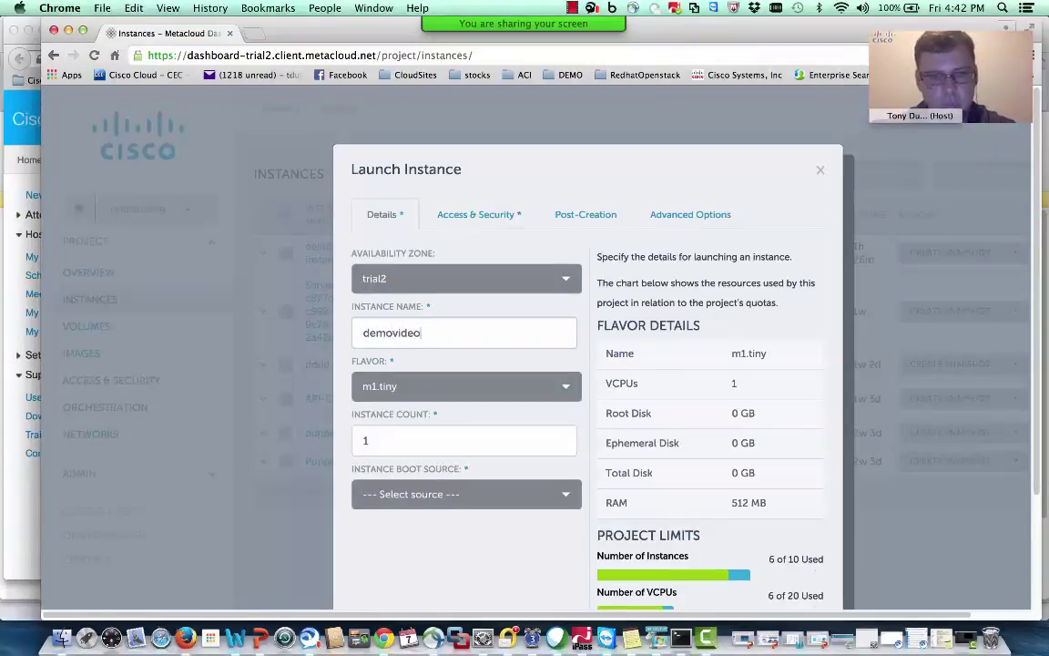
# Choose the m1.small flavor for the instance and set the instance count to 1.
pyautogui.click(565, 389)
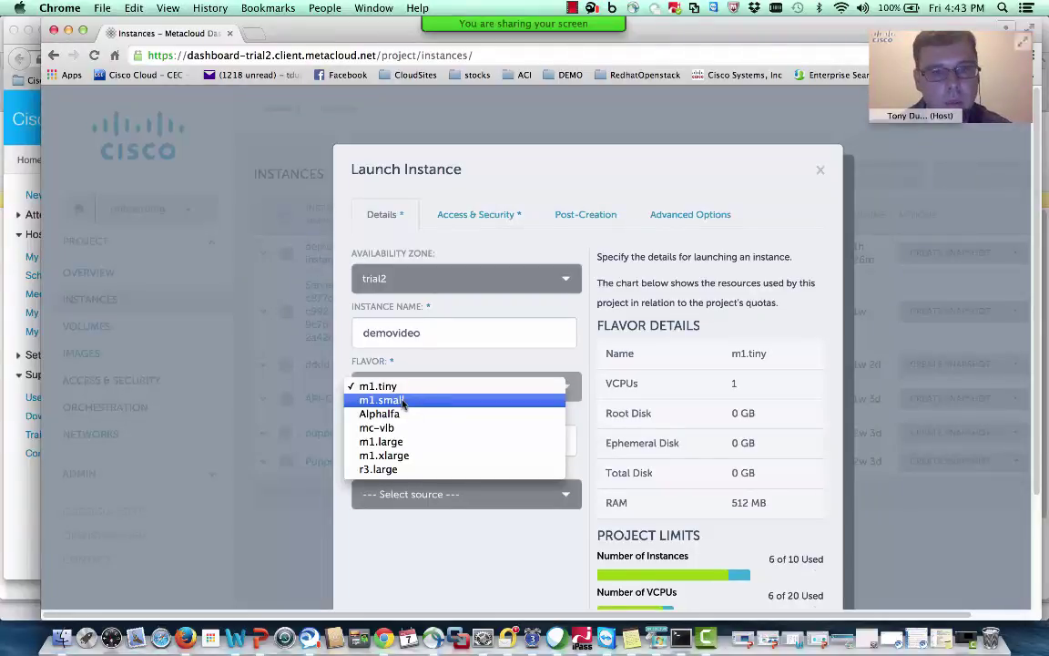
pyautogui.click(404, 401)
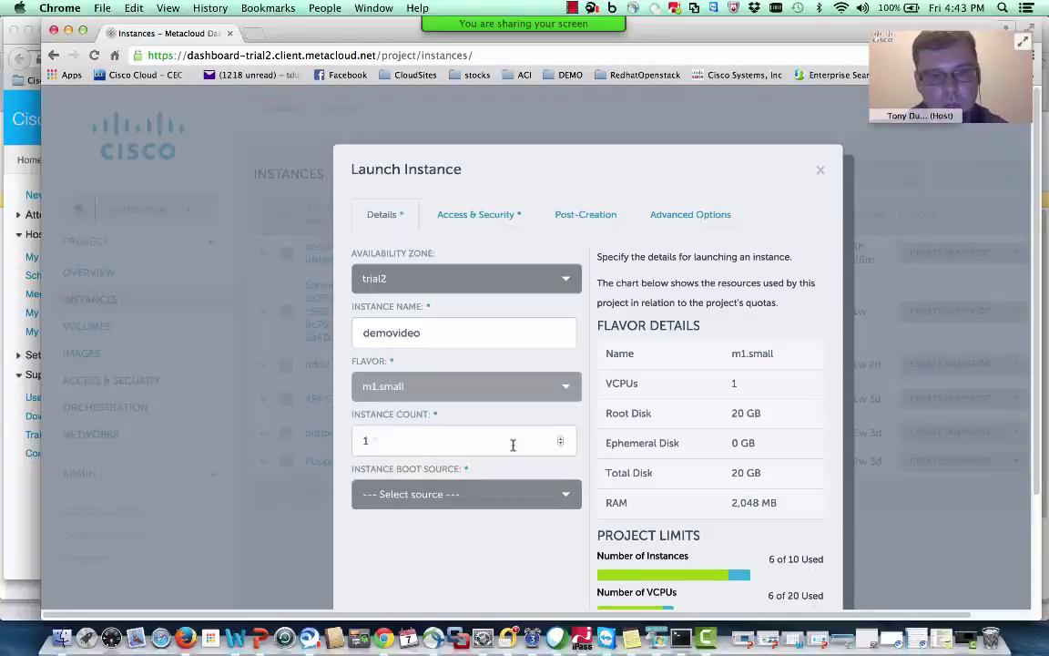
pyautogui.click(560, 438)
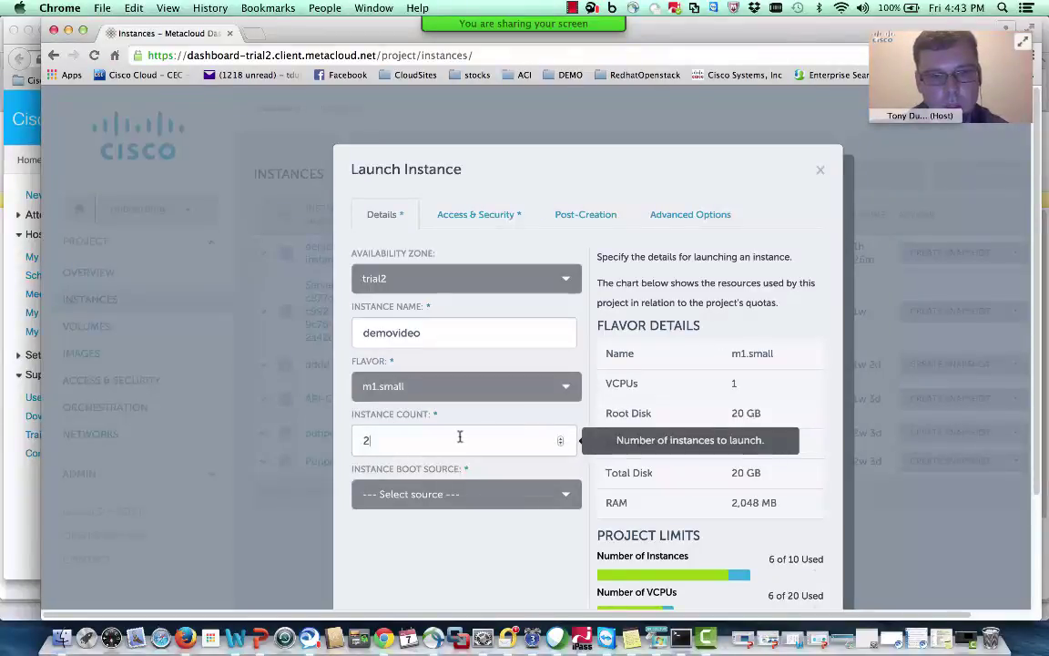
pyautogui.press('BackSpace')
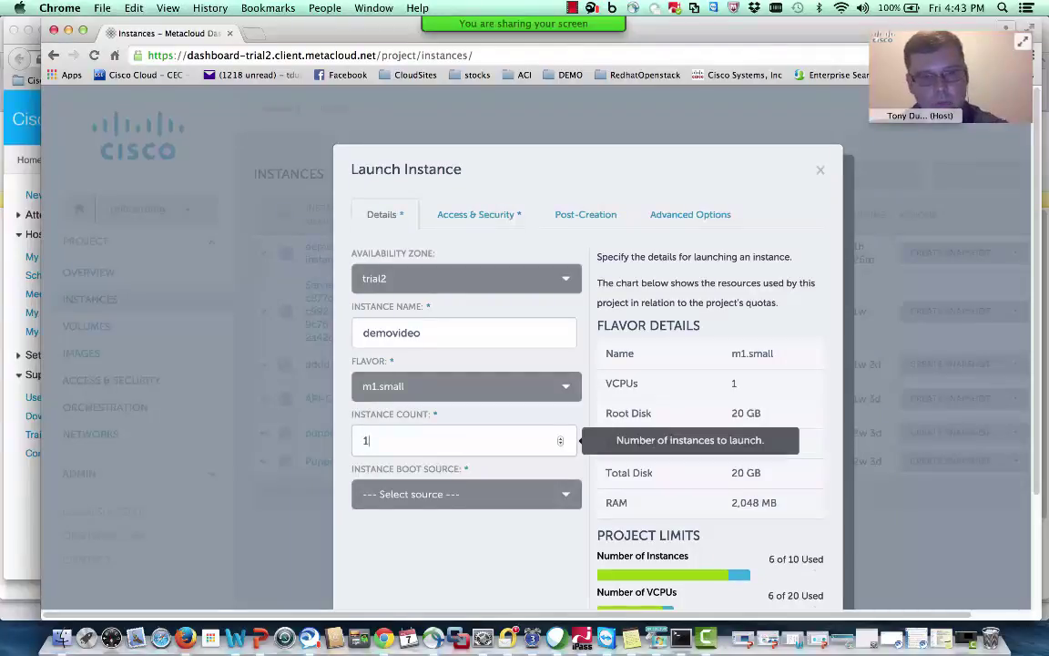
# Set the instance to boot from an image and select the puppetagent1 (1.0 GB) image.
pyautogui.click(563, 494)
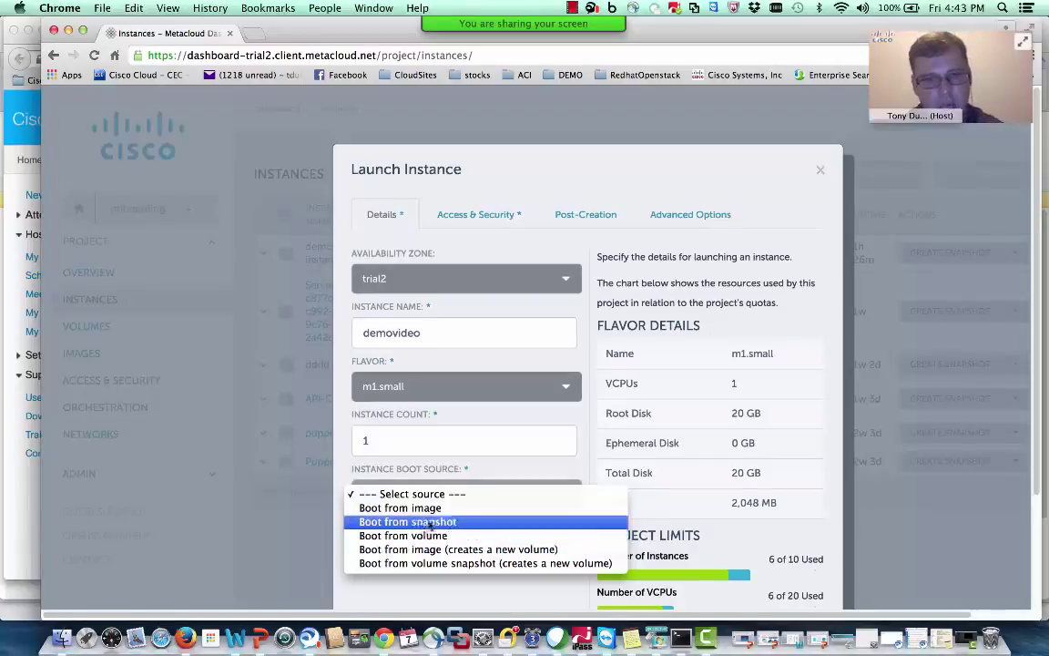
pyautogui.click(482, 508)
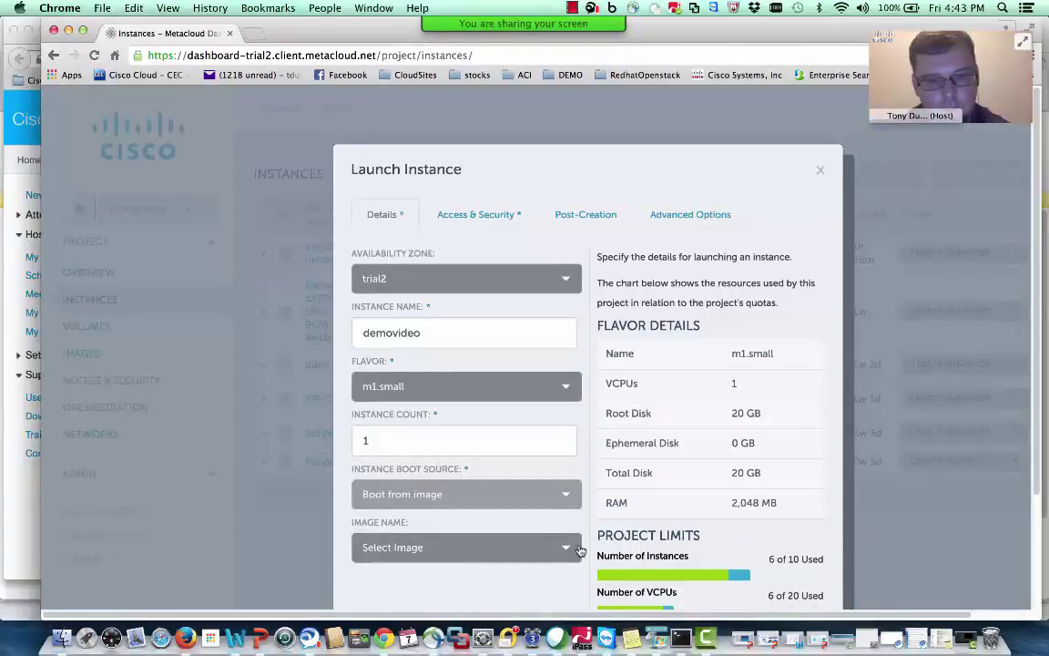
pyautogui.click(576, 548)
pyautogui.moveTo(465, 607)
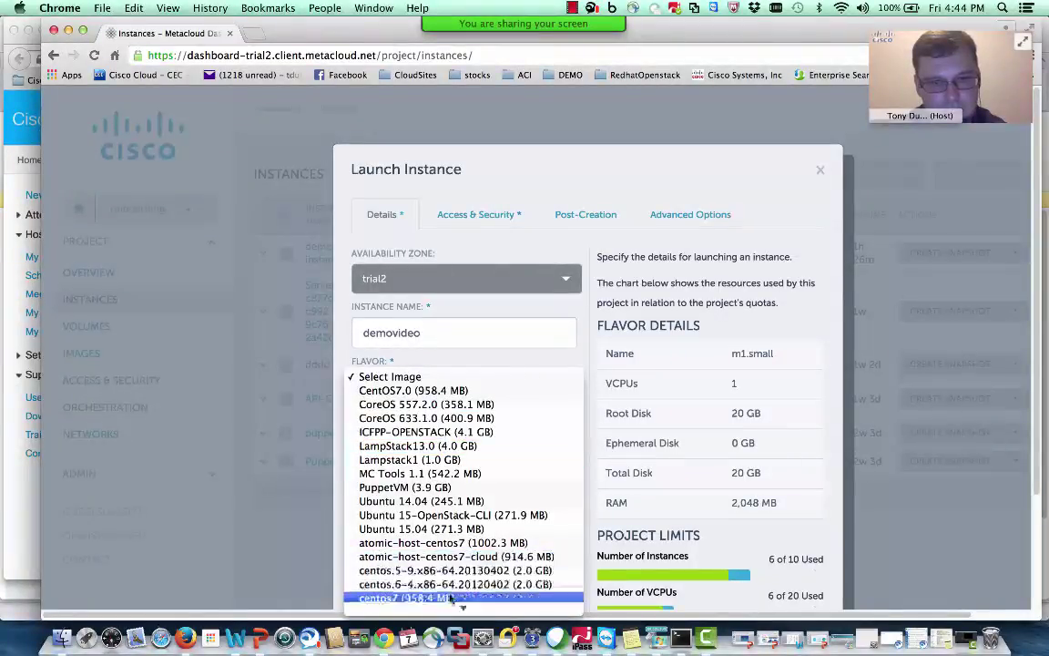
pyautogui.scroll(-4, 453, 583)
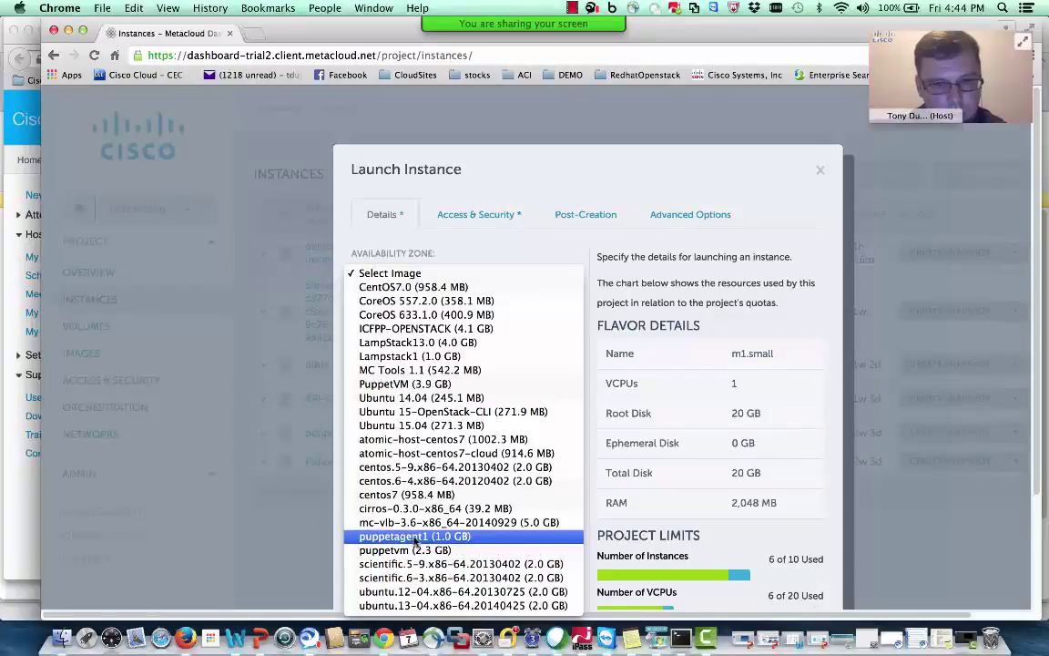
pyautogui.click(416, 538)
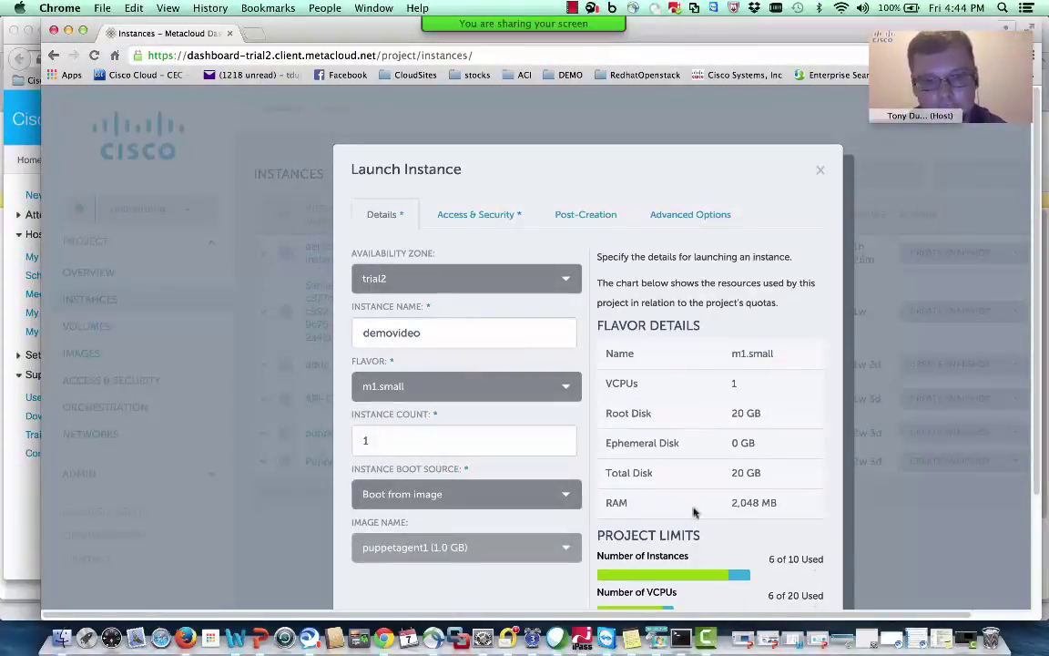
# Check the project limits and assign the Puppet security group to the instance in place of the default group.
pyautogui.scroll(-2, 1040, 305)
pyautogui.scroll(-3, 1041, 305)
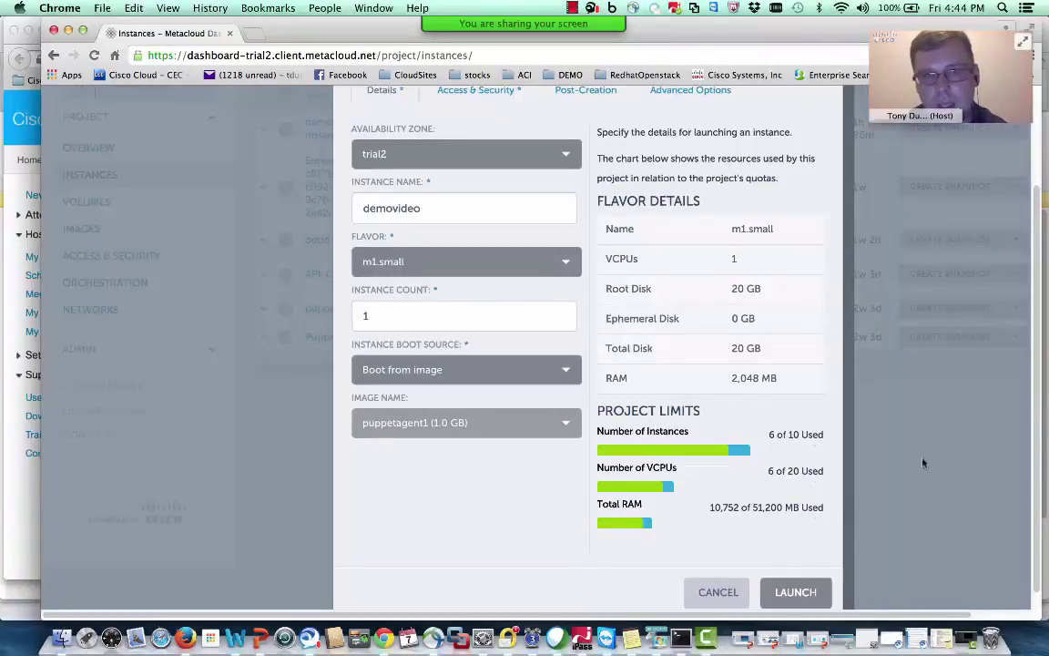
pyautogui.scroll(5, 755, 327)
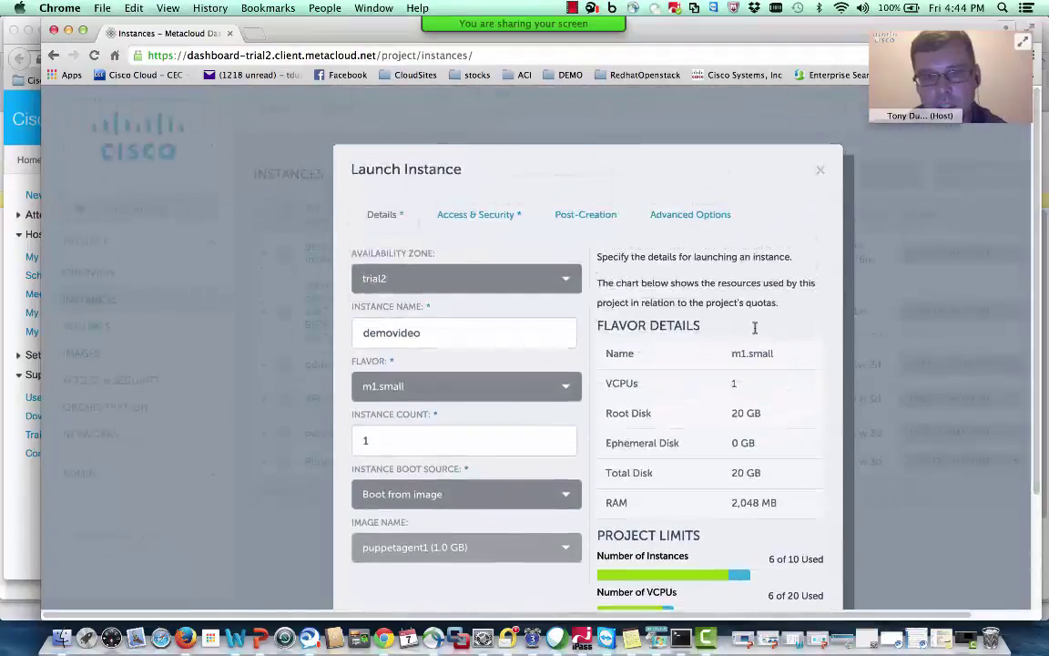
pyautogui.click(475, 215)
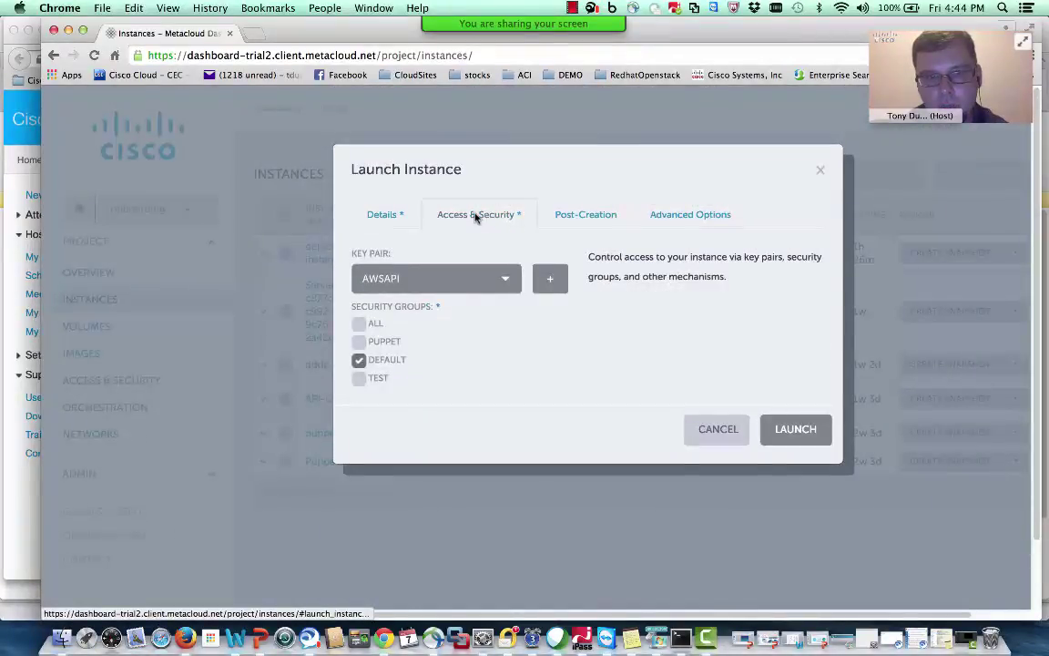
pyautogui.click(361, 342)
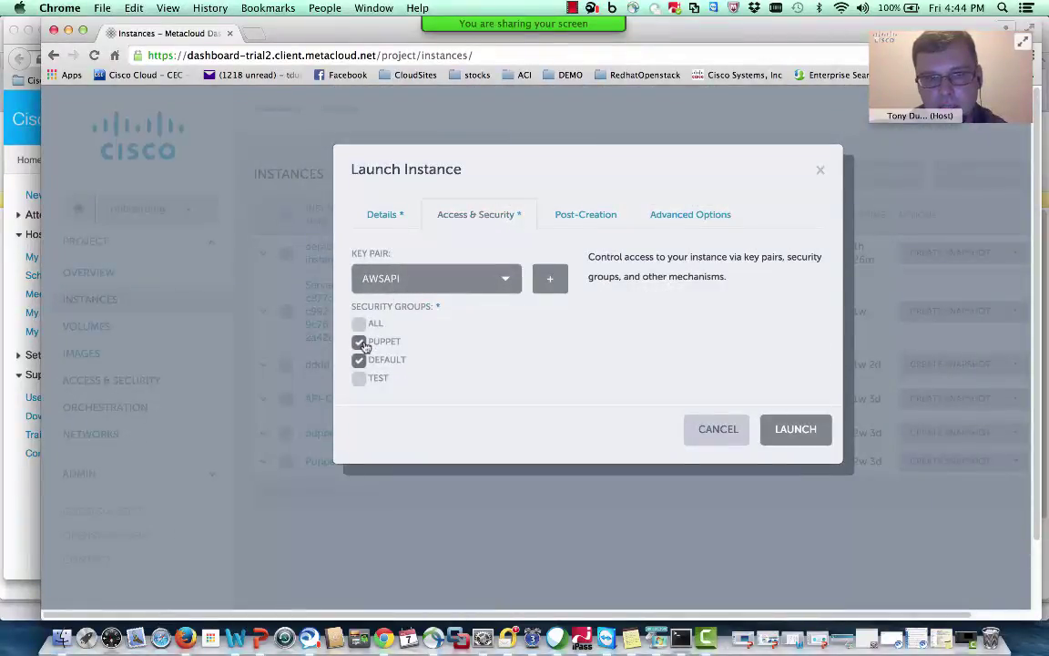
pyautogui.click(360, 361)
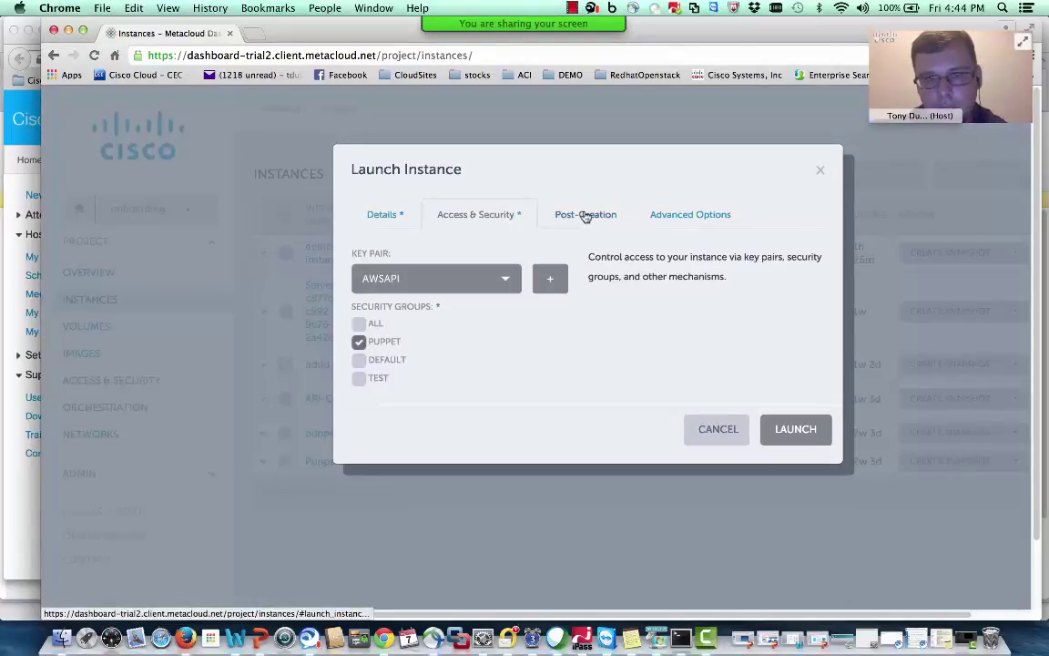
# Review the post-creation, advanced and detail settings of the new demovideo instance and launch it.
pyautogui.click(586, 215)
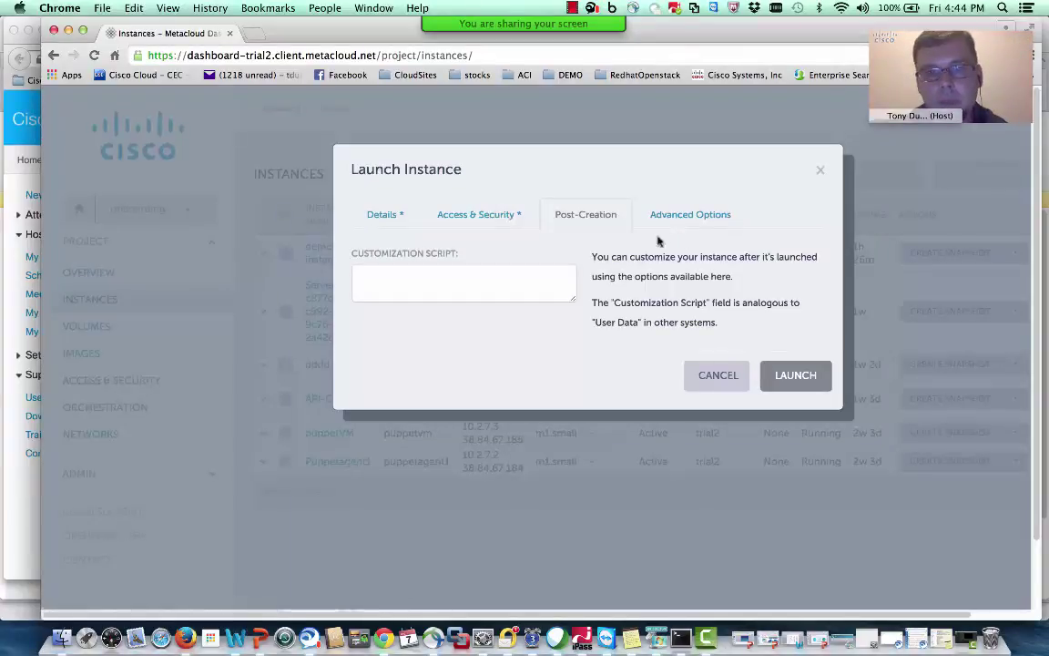
pyautogui.click(680, 219)
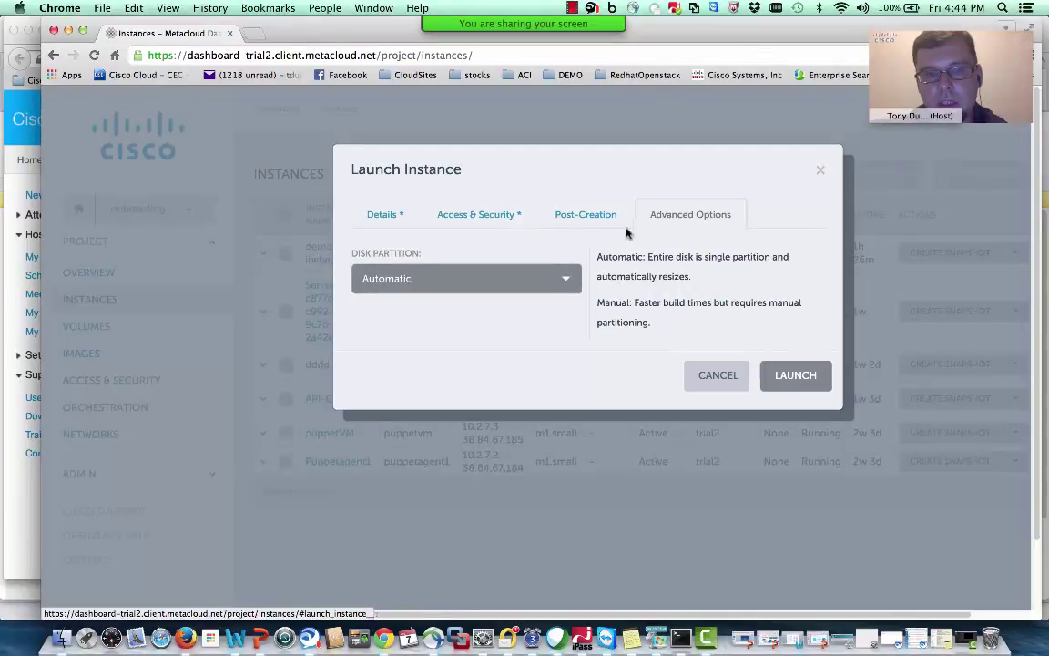
pyautogui.click(382, 216)
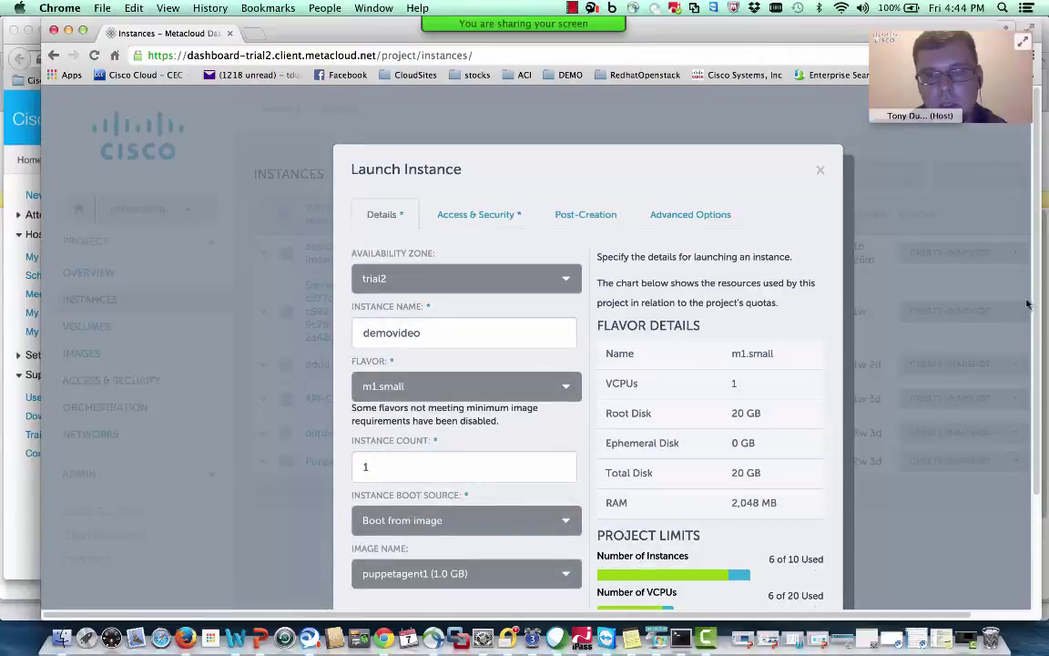
pyautogui.scroll(-4, 925, 273)
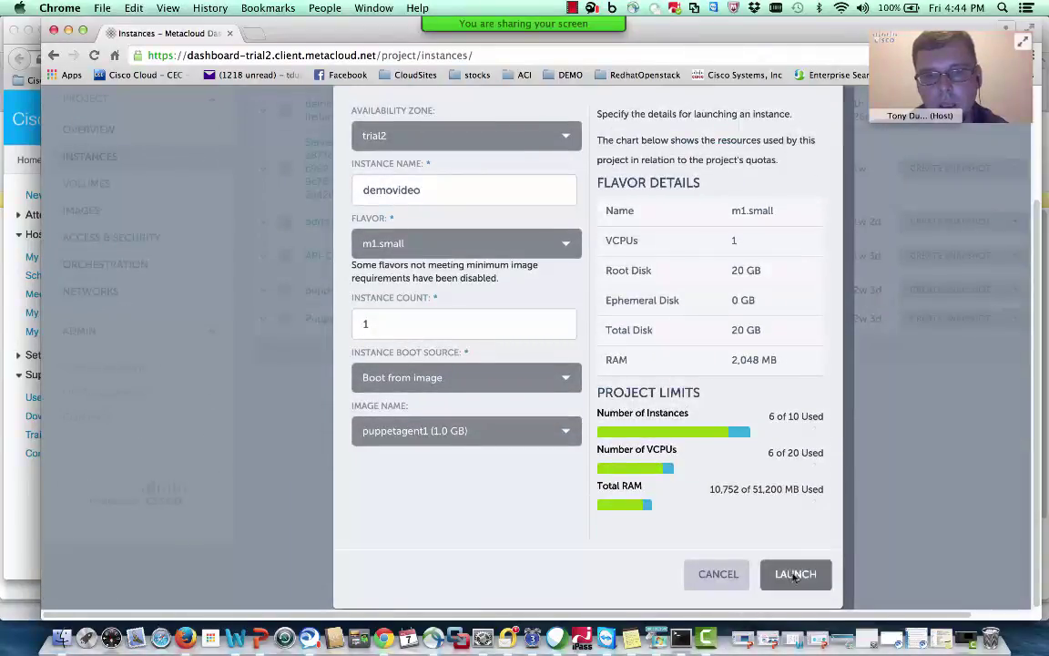
pyautogui.click(795, 574)
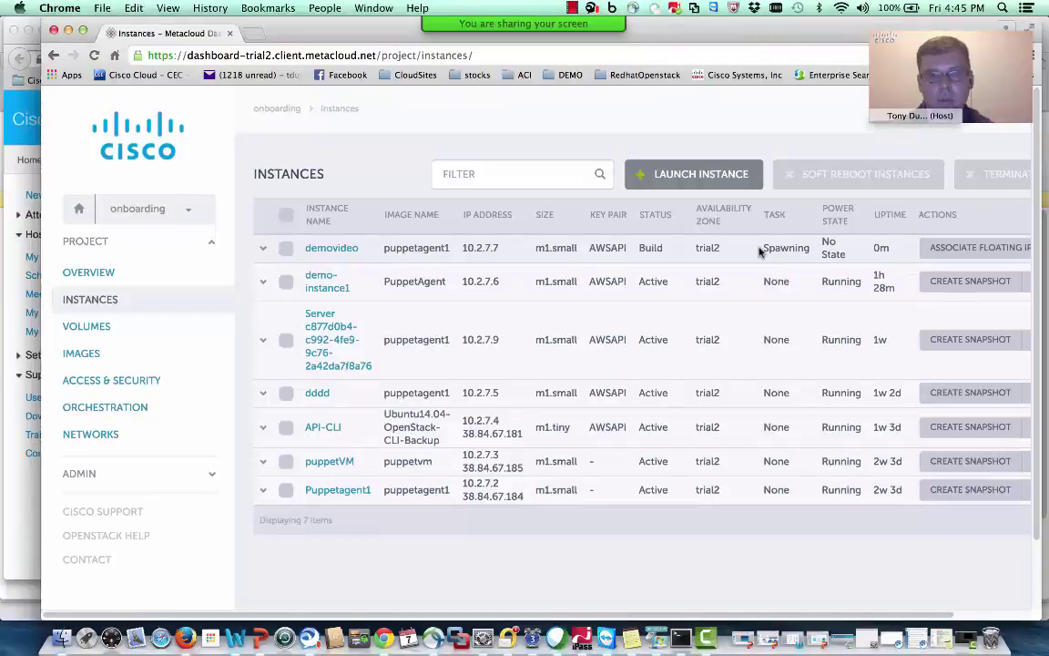
# Check the power state of the demovideo instance, refreshing the instances list to get its current state.
pyautogui.doubleClick(831, 243)
pyautogui.tripleClick(835, 246)
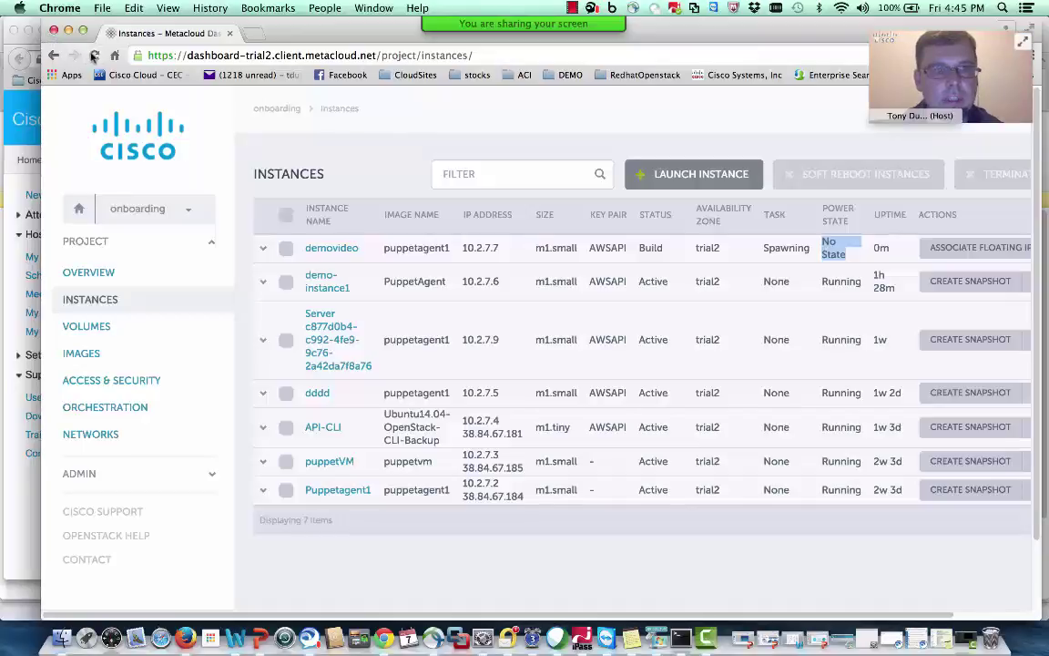
pyautogui.click(94, 55)
pyautogui.scroll(-2, 223, 244)
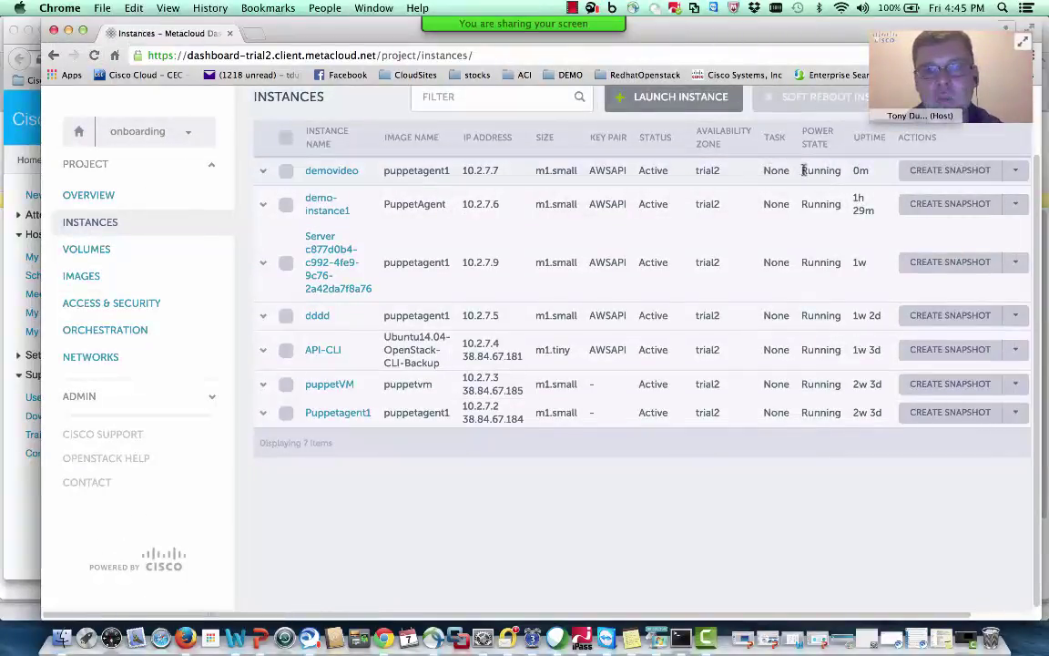
pyautogui.moveTo(803, 170); pyautogui.dragTo(844, 172)
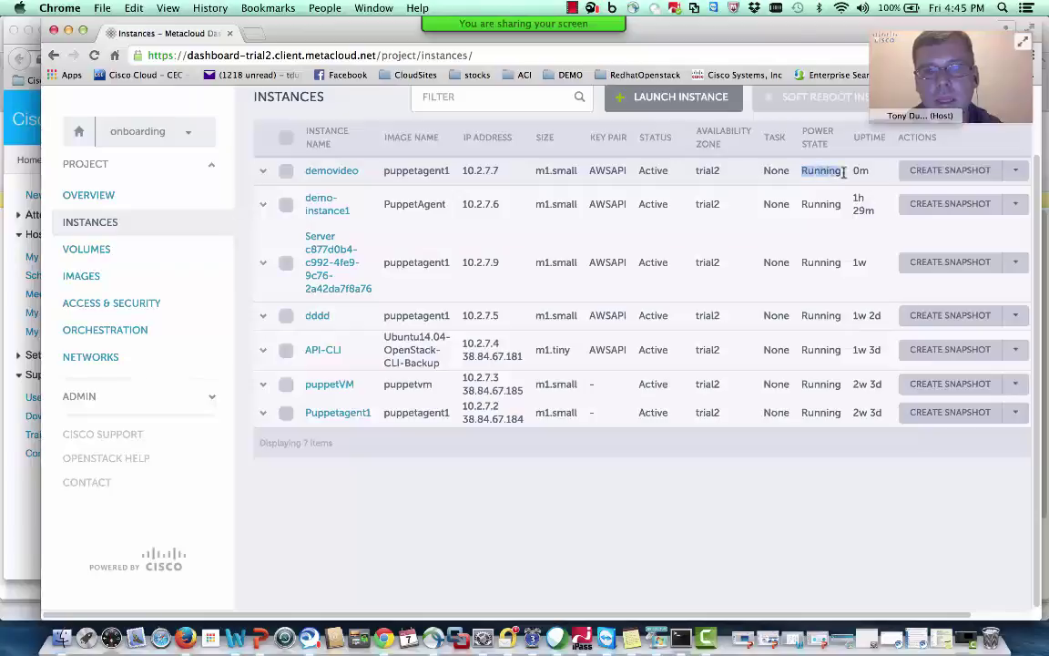
# Open the demovideo instance's details and show only its console.
pyautogui.click(337, 173)
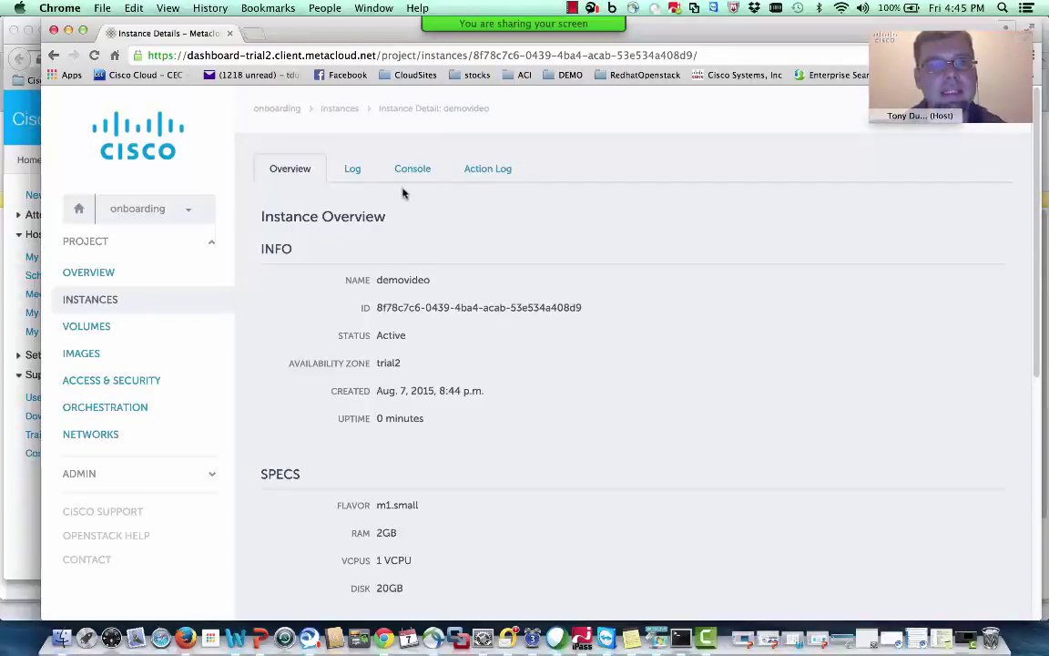
pyautogui.click(415, 170)
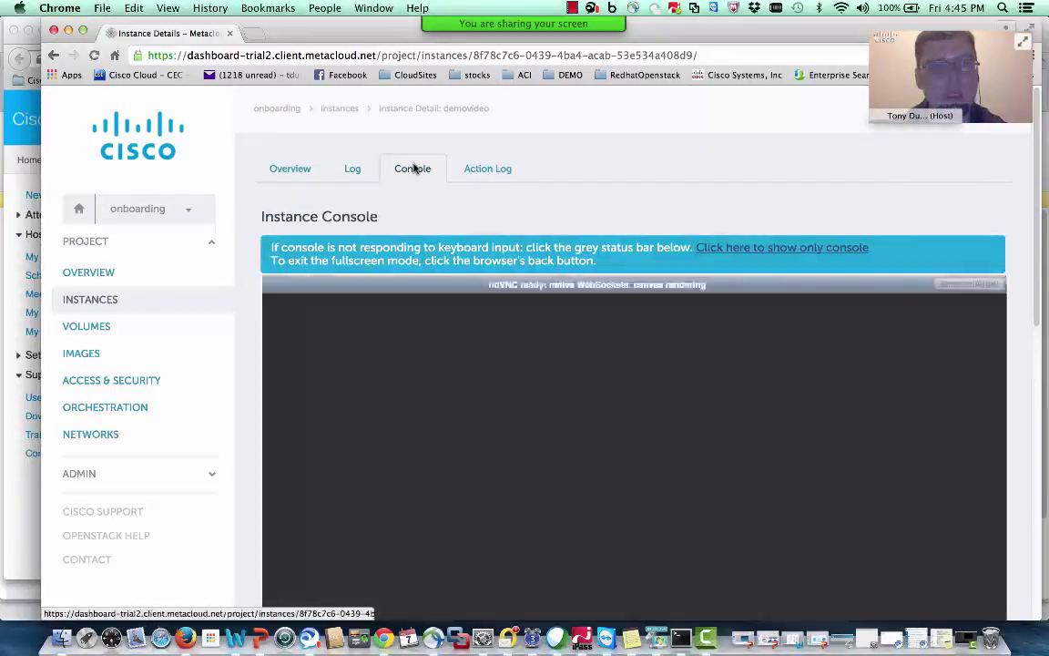
pyautogui.click(728, 248)
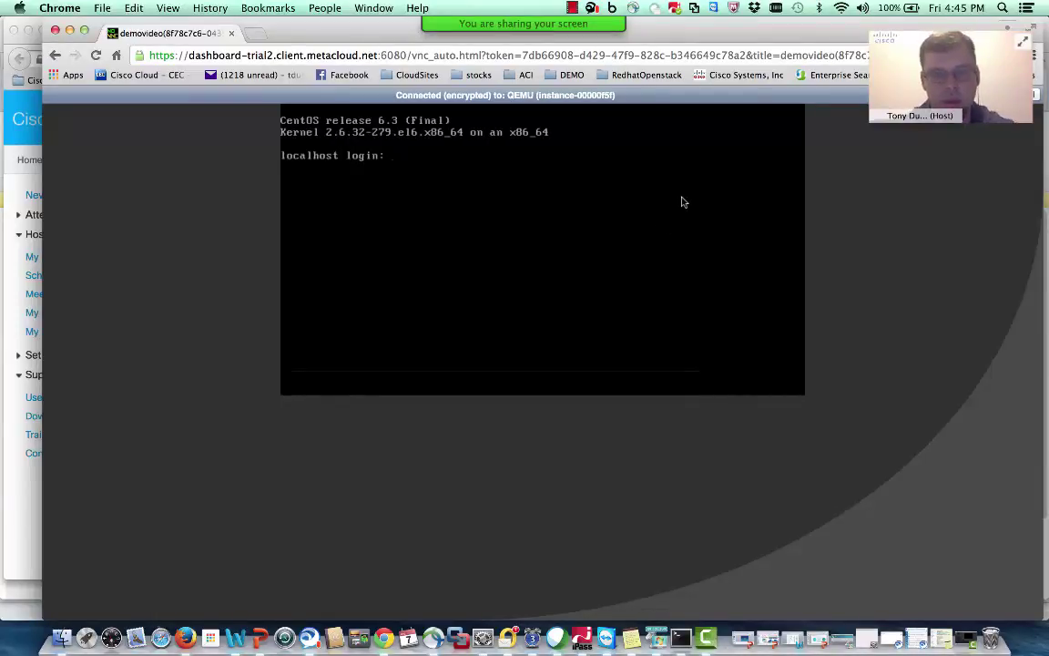
# Log in to the demovideo console as root with the account password and enter a few blank lines at the shell prompt.
pyautogui.write('root')
pyautogui.press('Return')
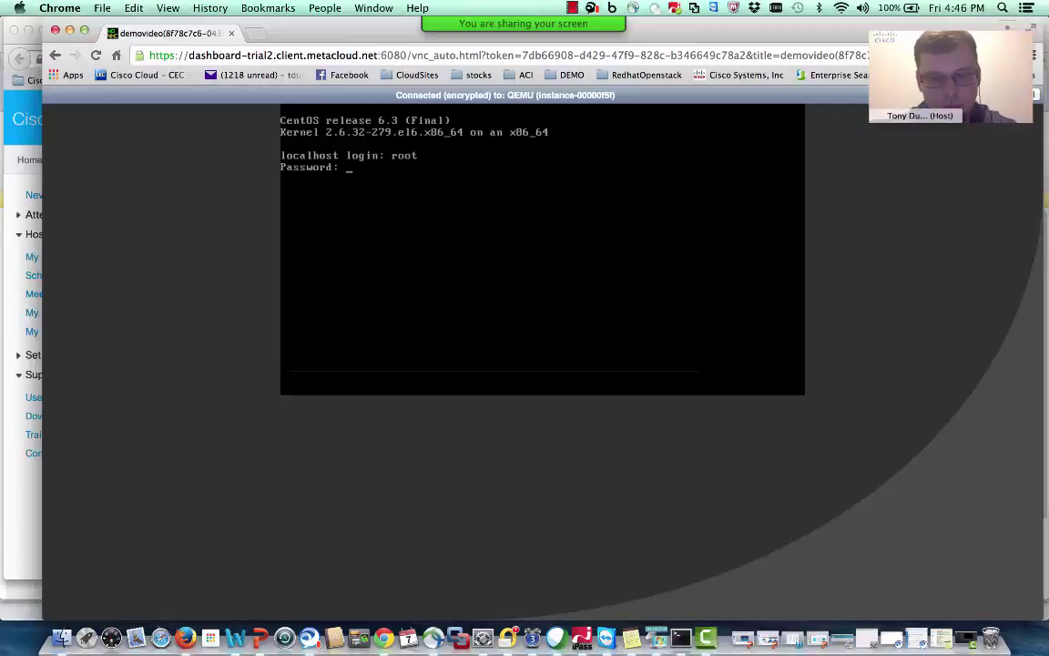
pyautogui.press('Return')
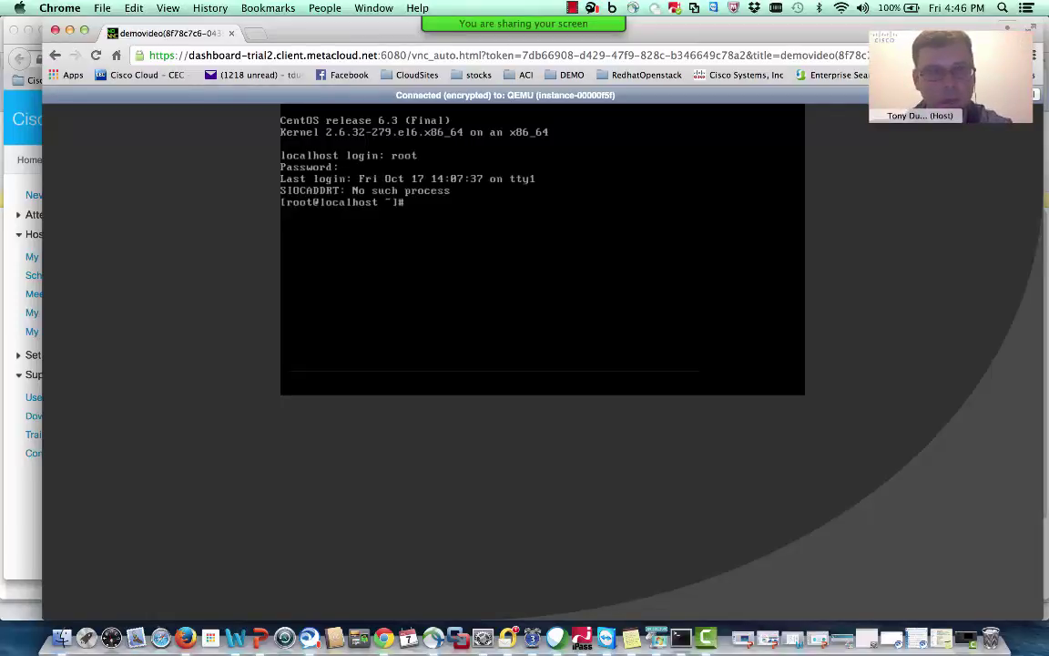
pyautogui.press('Return')
pyautogui.press('Return')
pyautogui.press('Return')
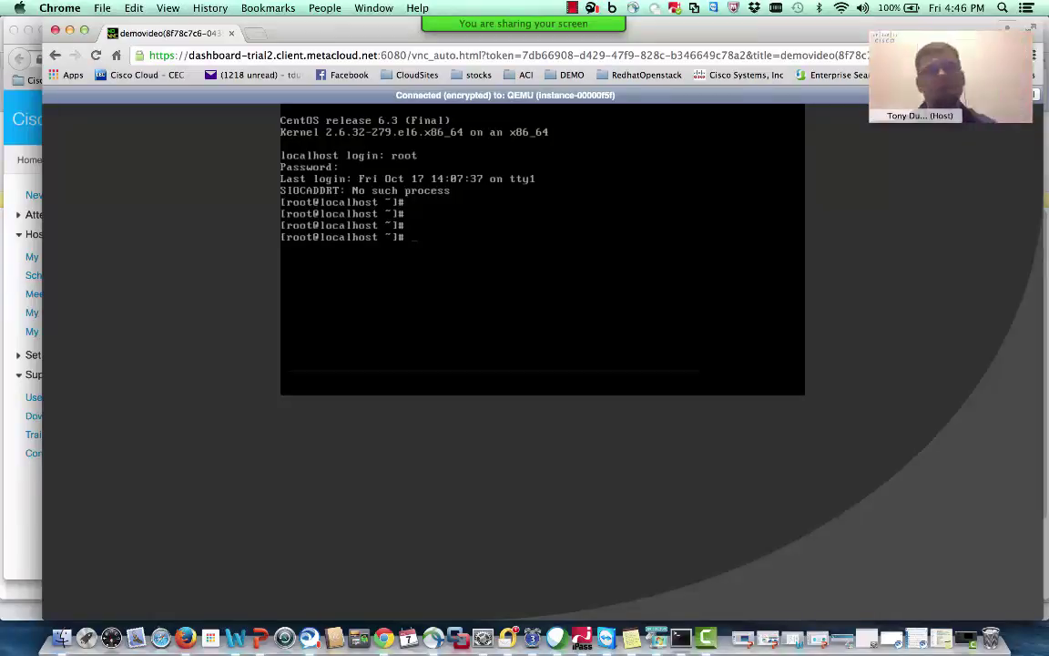